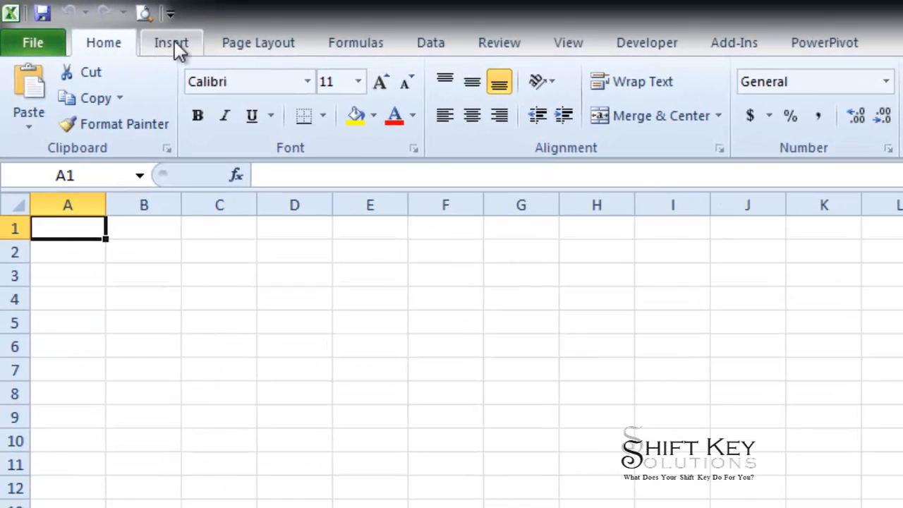
Look through the Insert, Page Layout and Formulas command sets of the ribbon
left_click(174, 40)
left_click(264, 39)
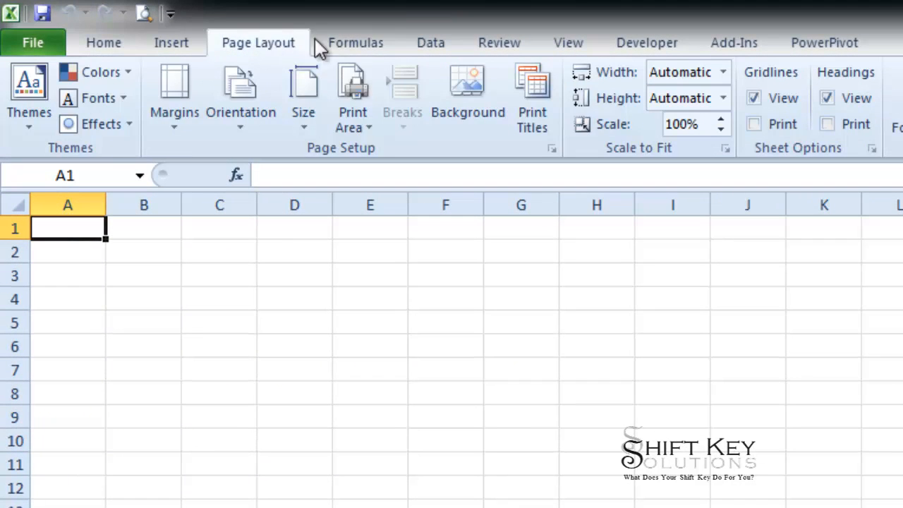
left_click(372, 41)
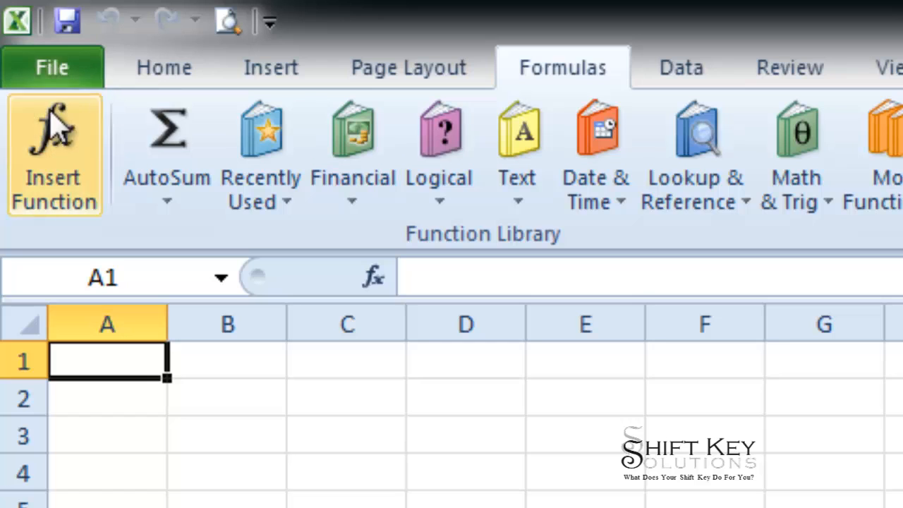
View the recent workbooks and the Save & Send options in the Backstage view, and return to the Home commands
left_click(71, 69)
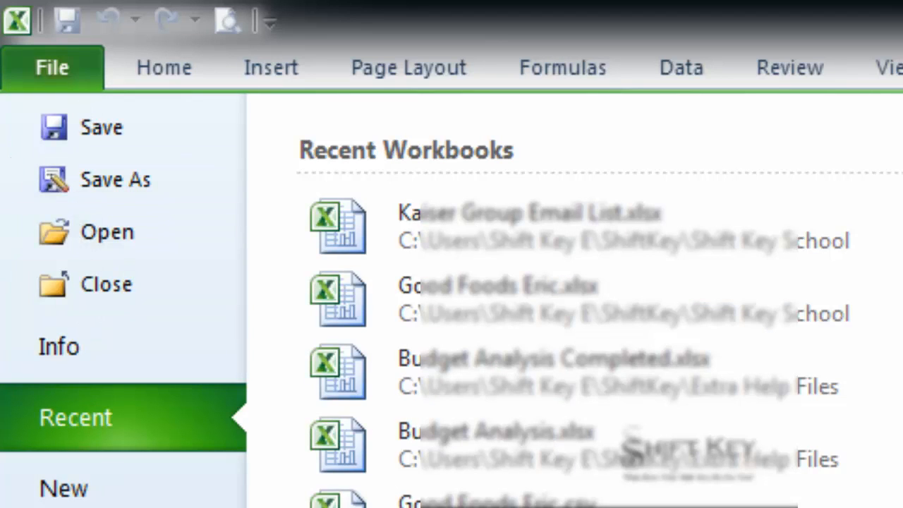
left_click(78, 507)
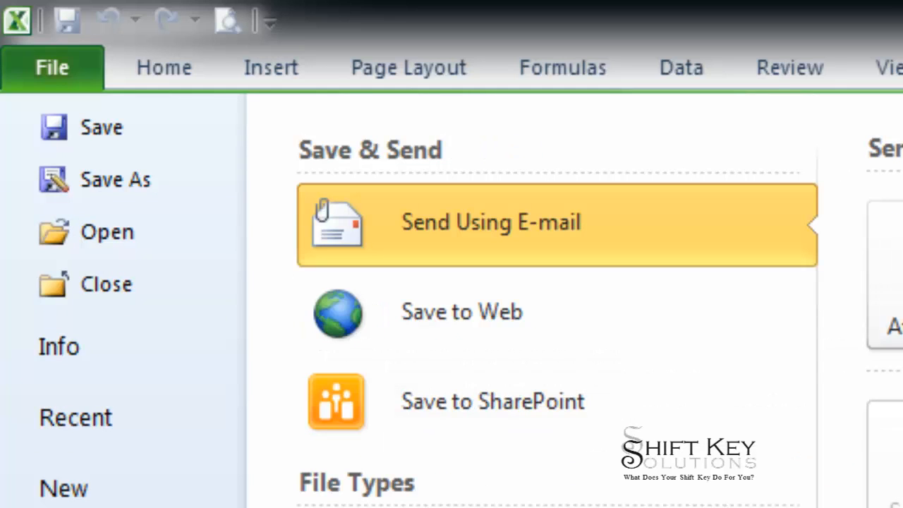
left_click(169, 76)
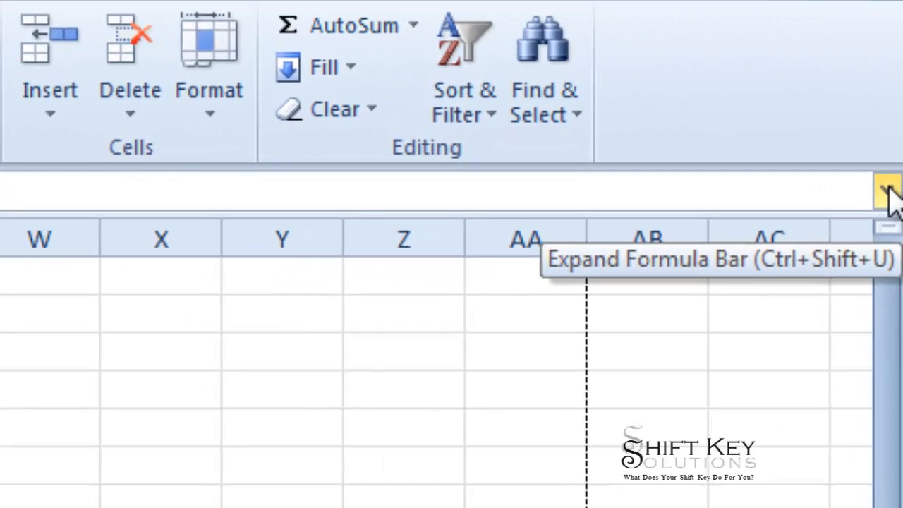
Expand the formula bar and collapse it back to a single line
left_click(889, 192)
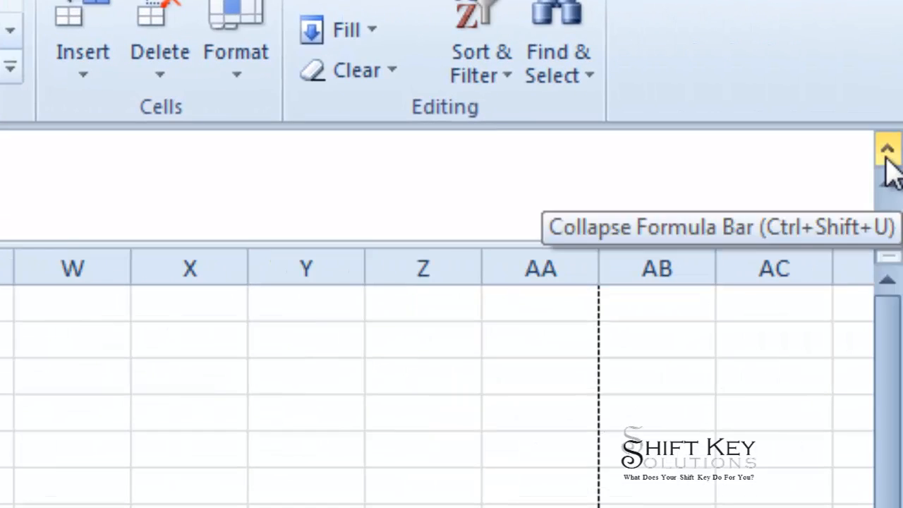
left_click(887, 149)
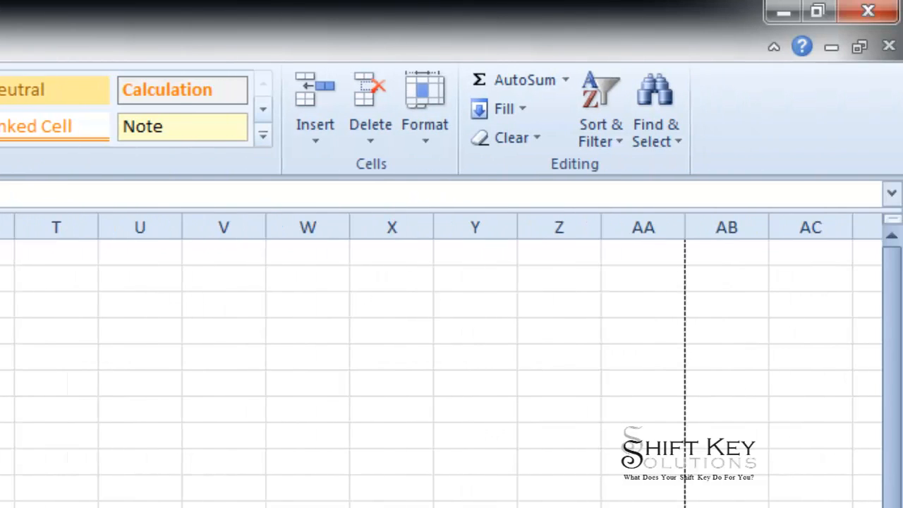
Minimize the ribbon, display the Home commands temporarily over the sheet, and toggle the ribbon back to its full display
key("ctrl+F1")
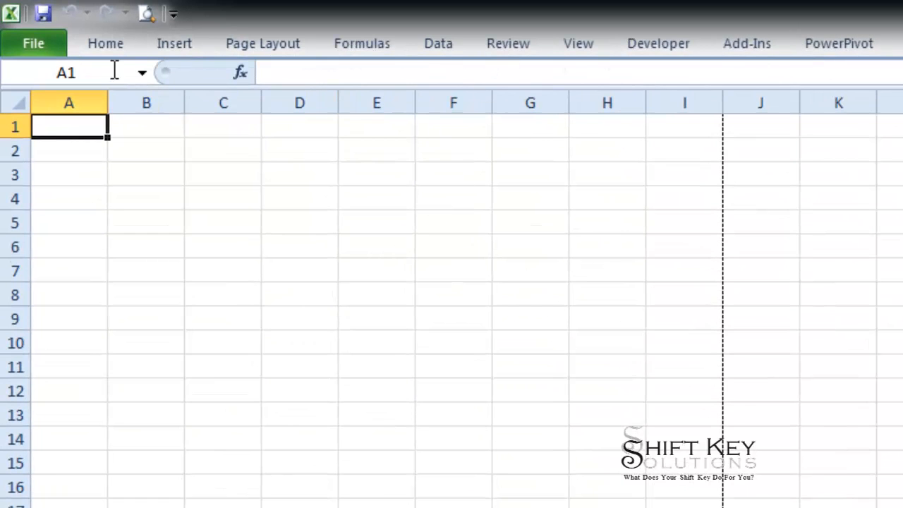
left_click(97, 44)
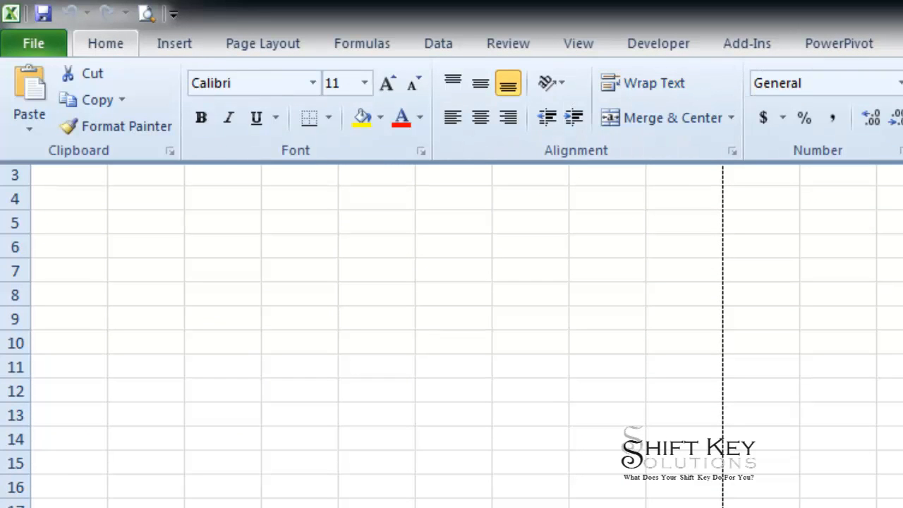
key("Escape")
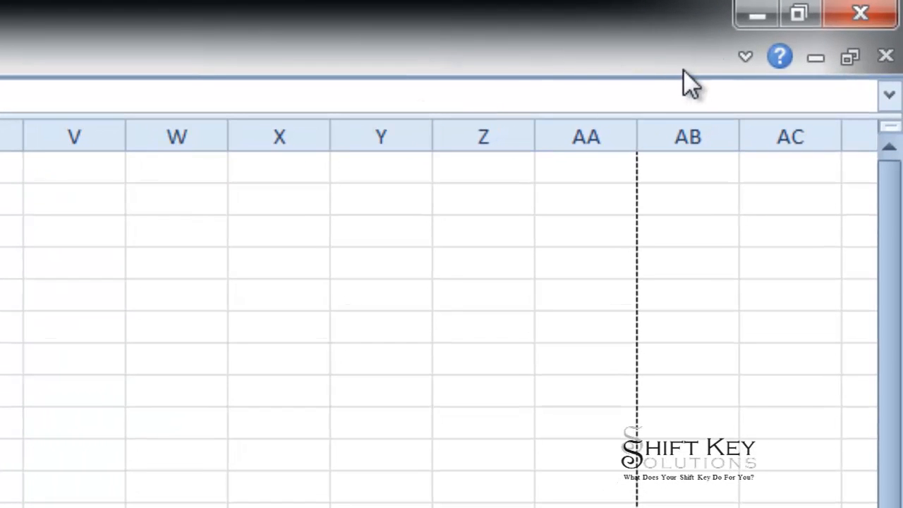
left_click(738, 62)
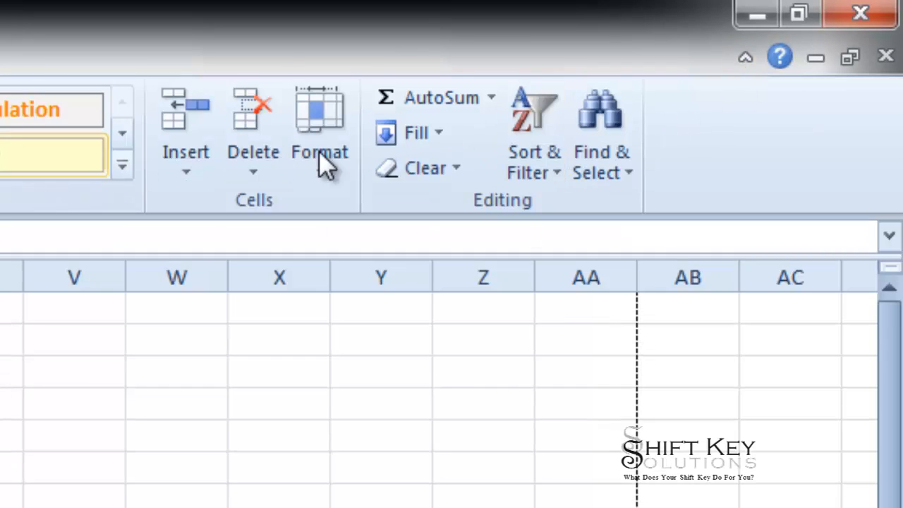
left_click(745, 59)
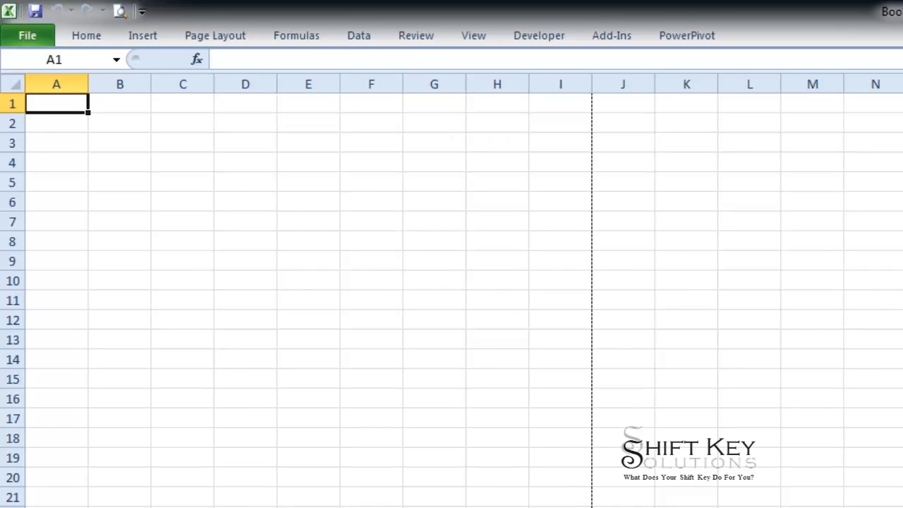
key("ctrl+F1")
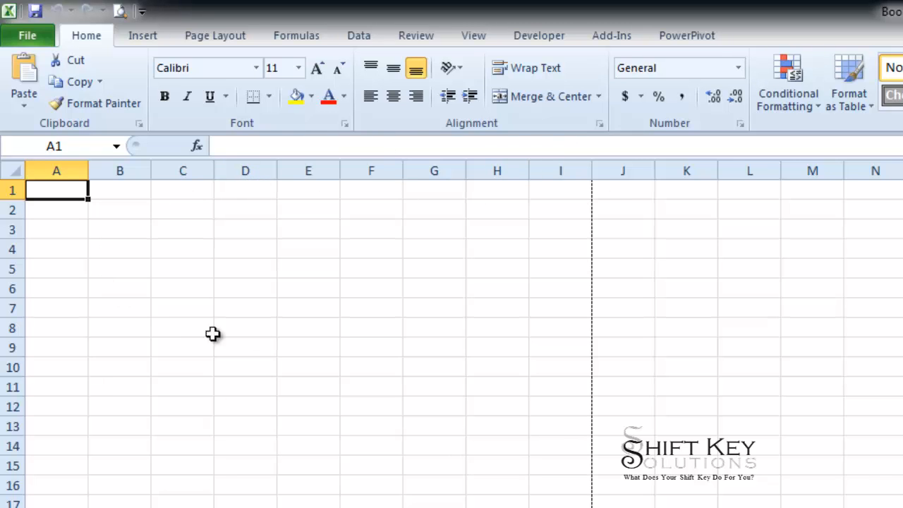
Make cells D8, G9, D6, B6 and D4 the active cell one after another
left_click(274, 333)
left_click(423, 347)
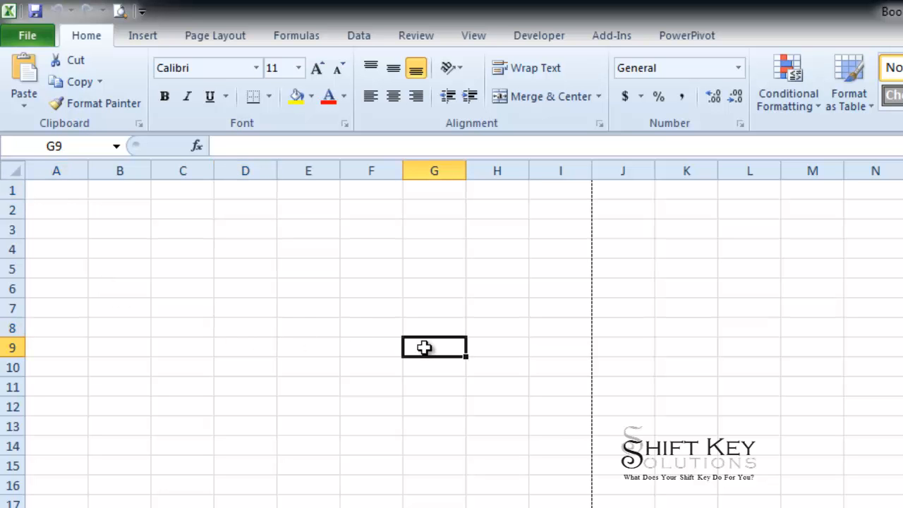
left_click(252, 294)
left_click(143, 289)
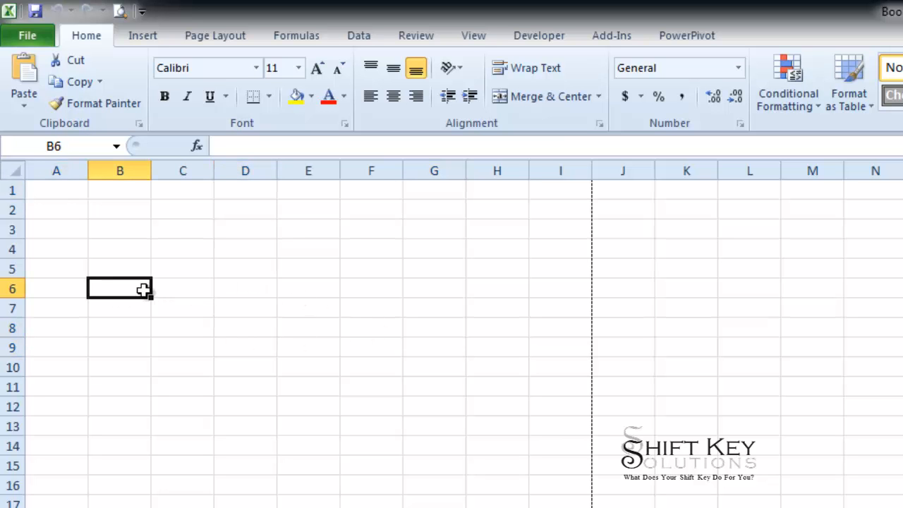
left_click(260, 244)
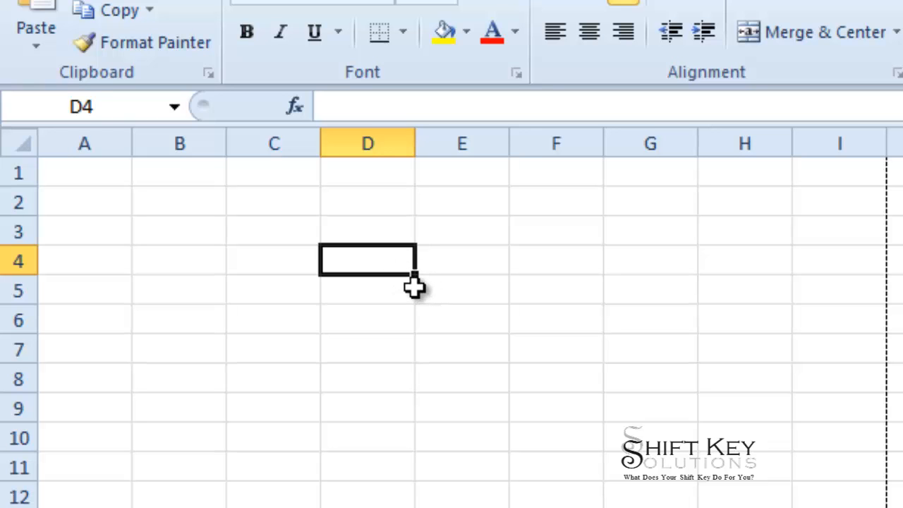
scroll(414, 286, "up", 7)
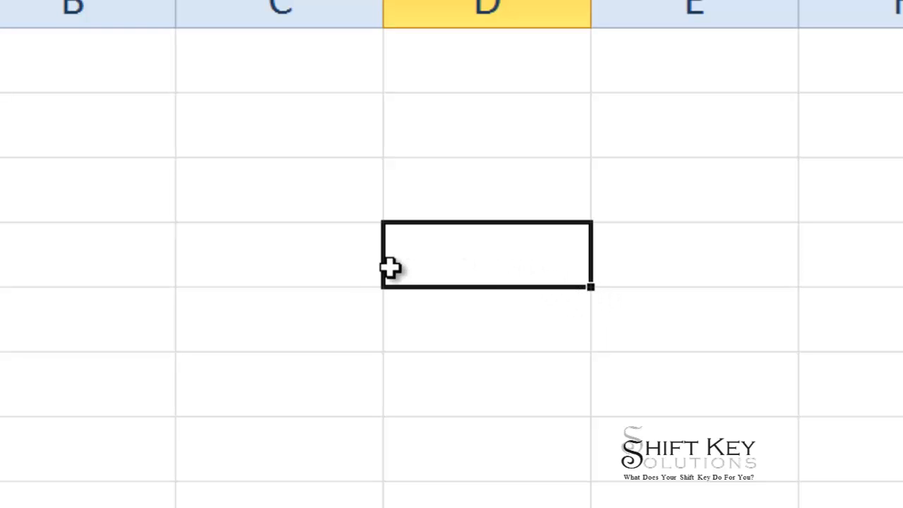
Select cells C4 and B4 in turn and return the active cell to A1
left_click(337, 266)
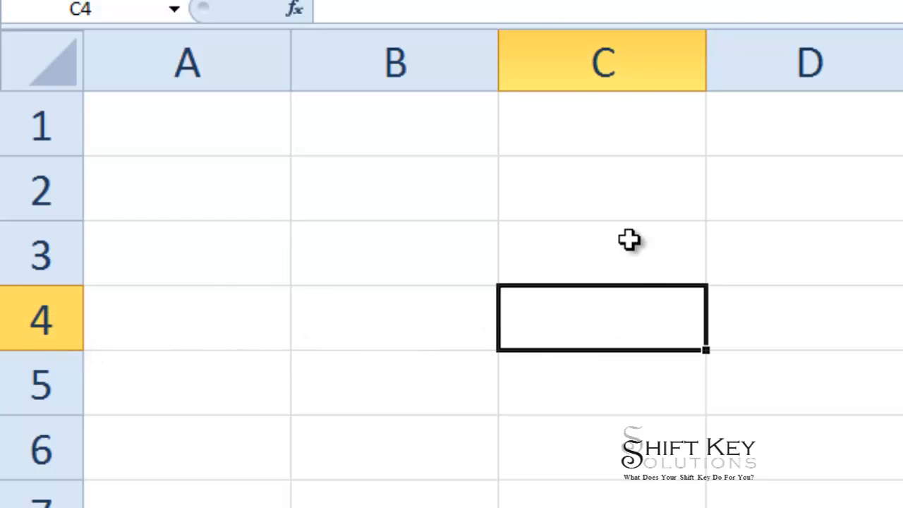
left_click(419, 308)
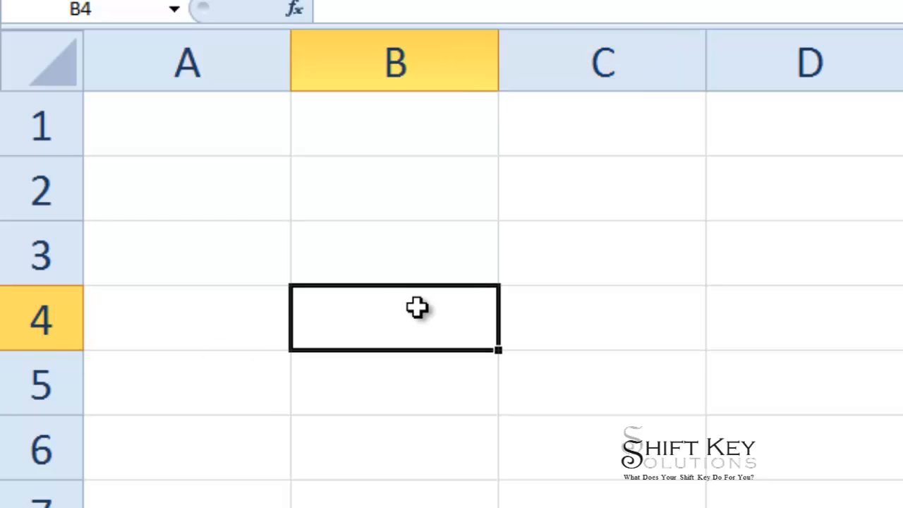
left_click(218, 138)
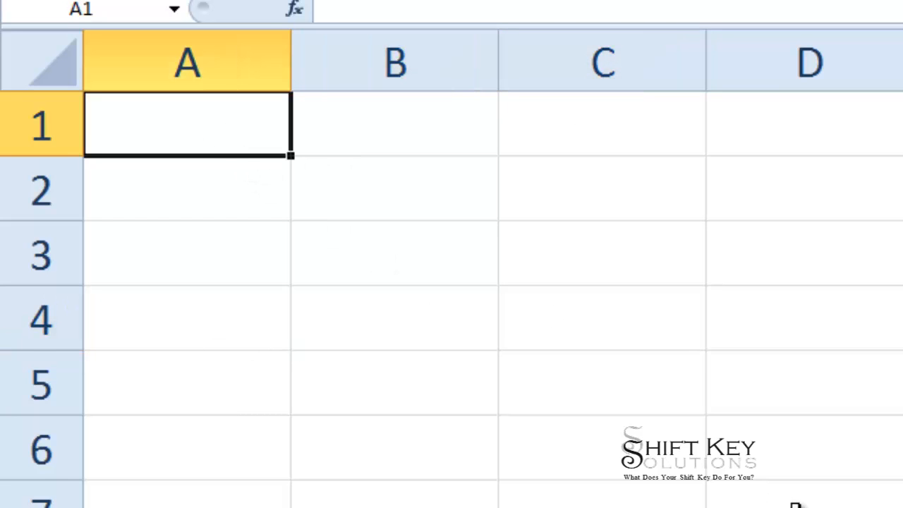
scroll(795, 504, "down", 5)
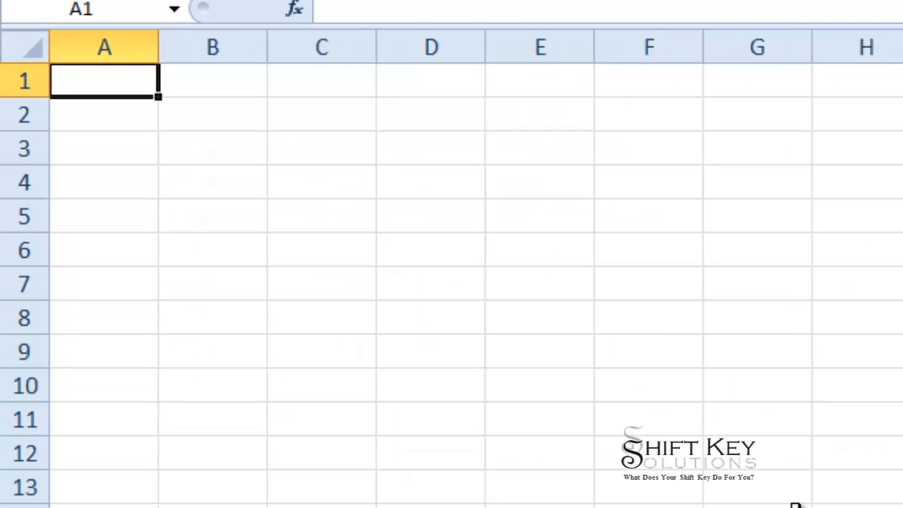
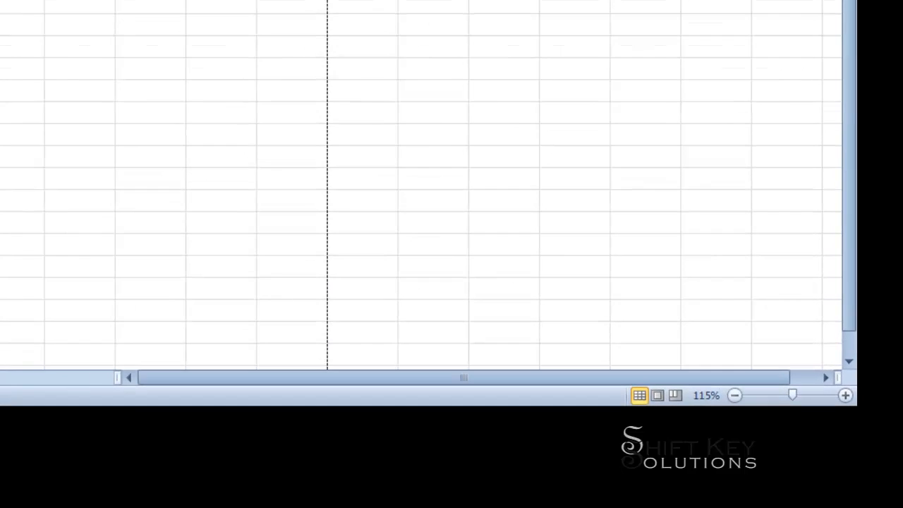
Set the worksheet's zoom magnification to 100%
left_click(706, 395)
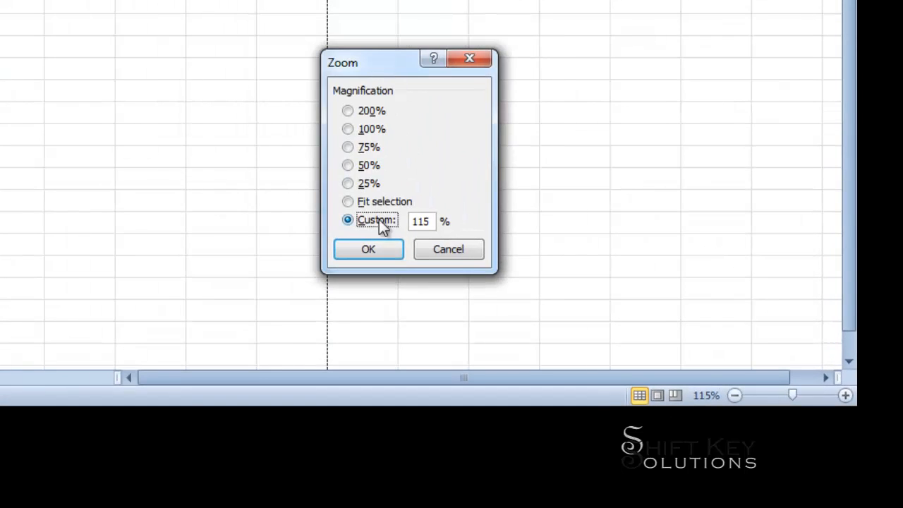
left_click(350, 203)
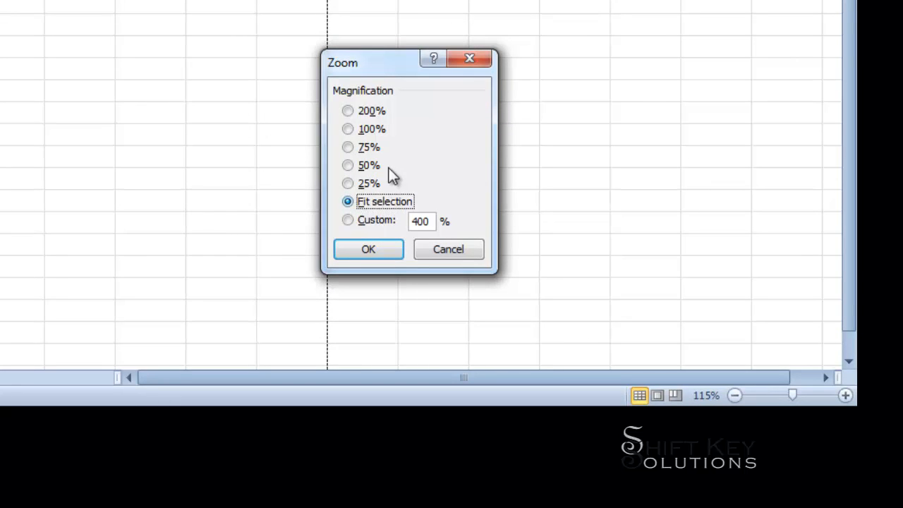
left_click(356, 130)
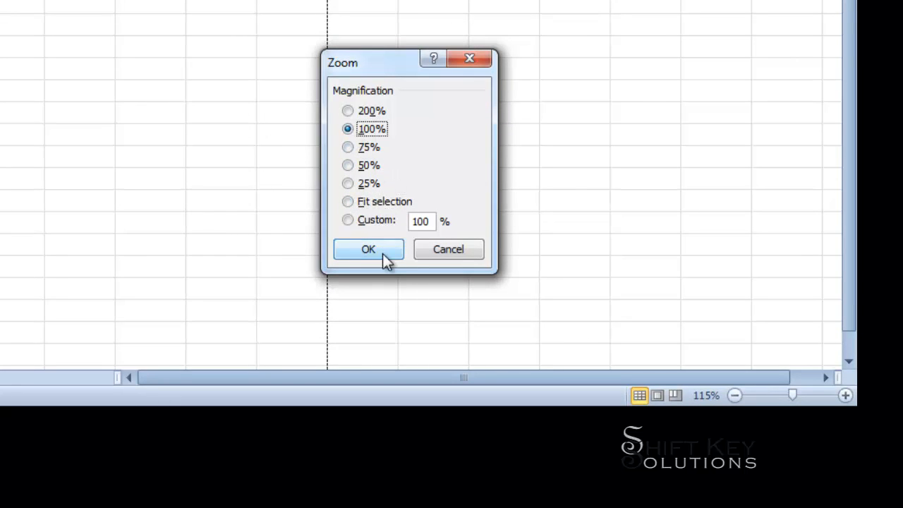
left_click(383, 257)
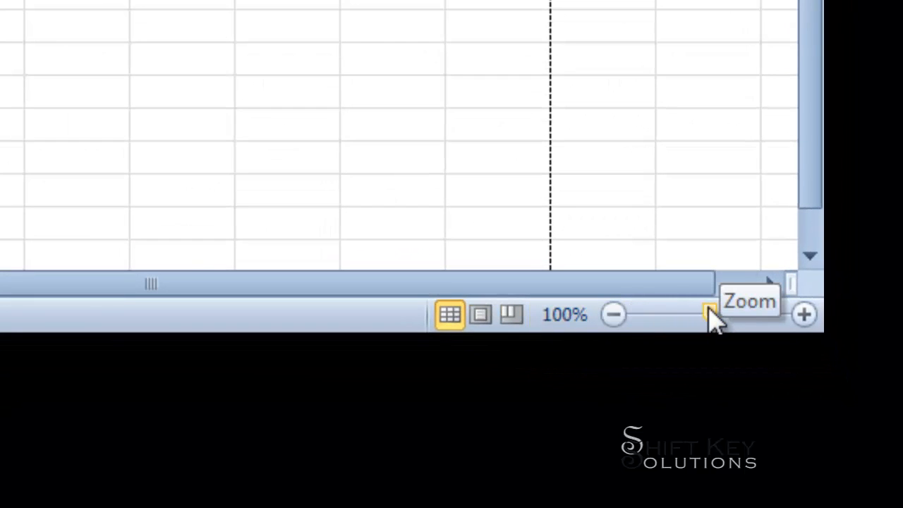
mouse_move(709, 310)
left_mouse_down()
mouse_move(683, 314)
mouse_move(747, 313)
mouse_move(655, 313)
mouse_move(710, 313)
left_mouse_up()
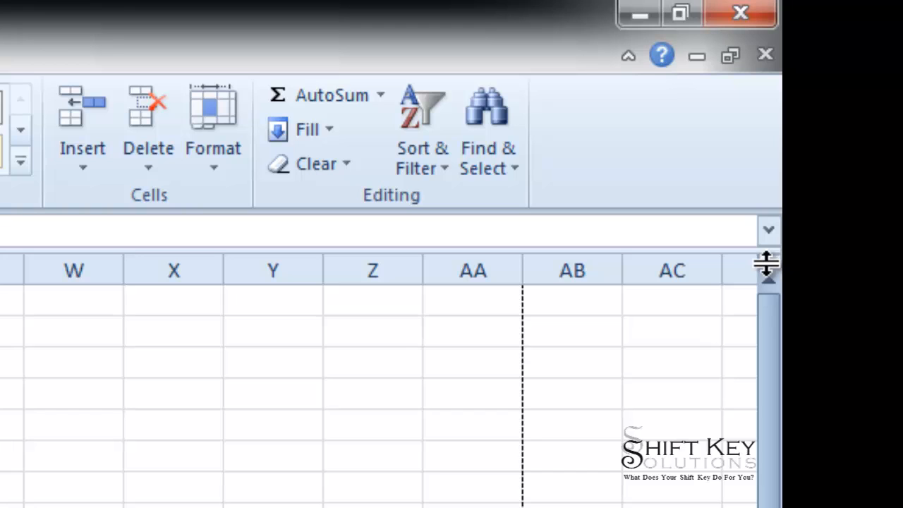
Split the worksheet window horizontally into two panes, placing the divider below row 8
mouse_move(766, 263)
left_mouse_down()
mouse_move(677, 298)
mouse_move(677, 507)
left_mouse_up()
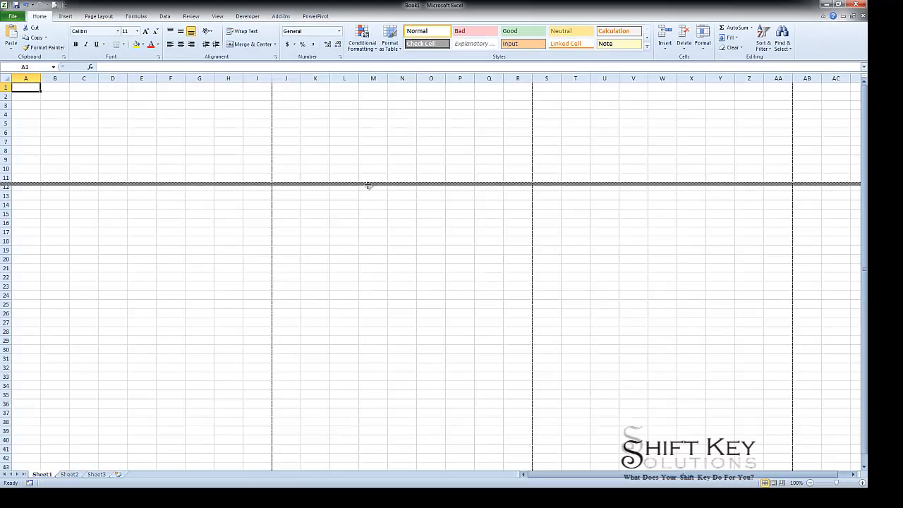
mouse_move(368, 185)
left_mouse_down()
mouse_move(356, 327)
mouse_move(329, 189)
mouse_move(232, 211)
left_mouse_up()
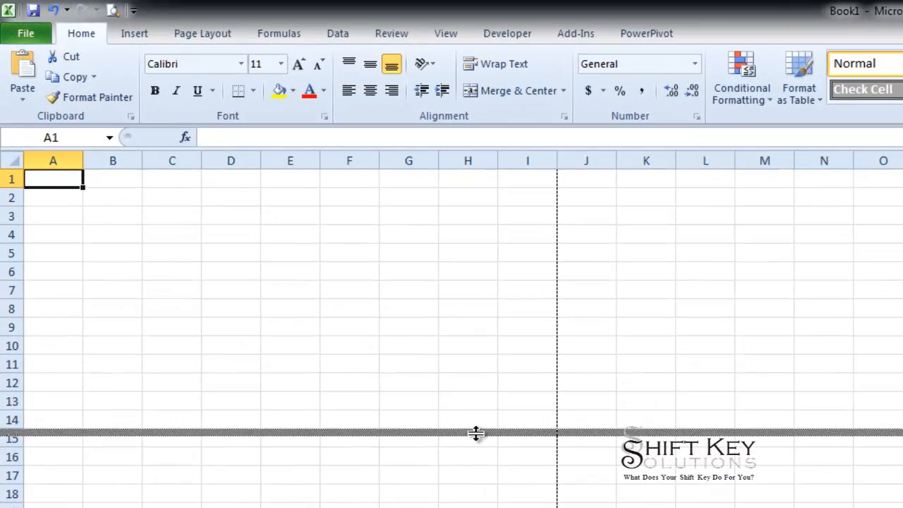
mouse_move(476, 433)
left_mouse_down()
mouse_move(425, 383)
mouse_move(421, 320)
mouse_move(379, 419)
mouse_move(336, 310)
left_mouse_up()
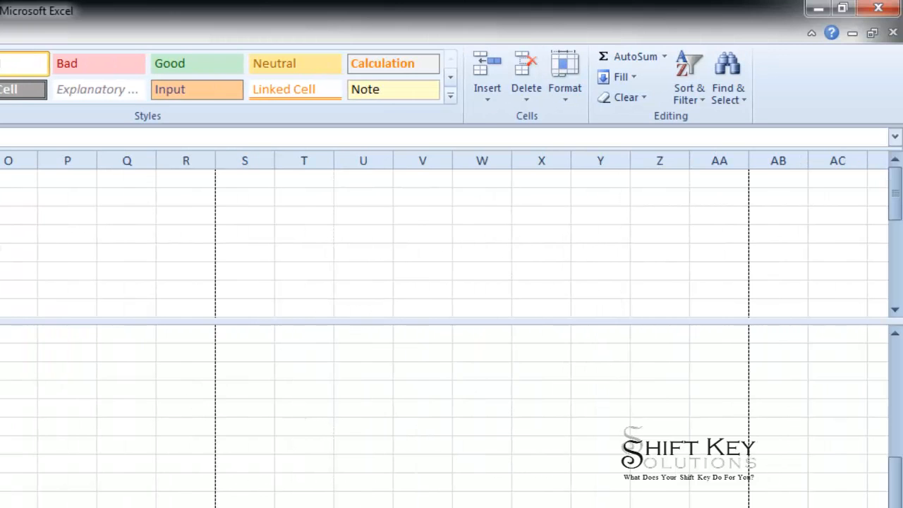
Select cells O5 and AB5 in the upper pane, and scroll that pane down and back on its own
left_click(7, 252)
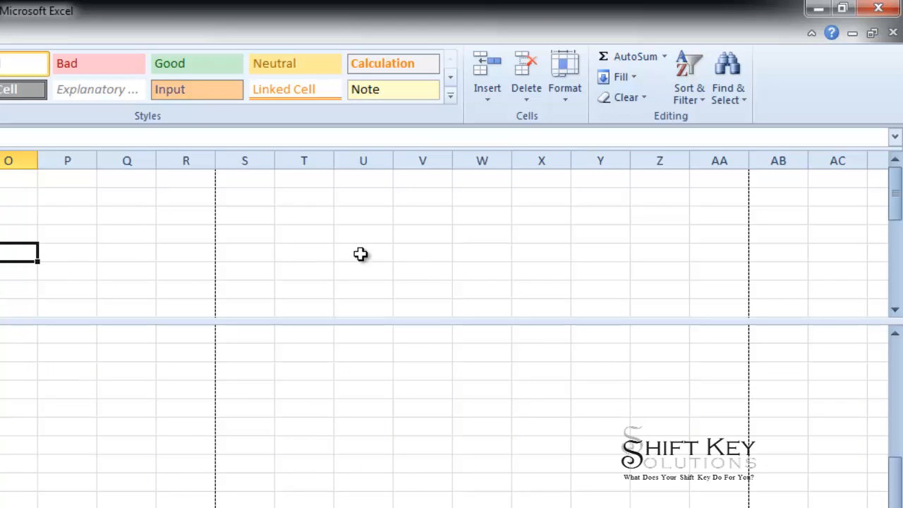
left_click(791, 251)
left_click_drag(894, 212, 898, 257)
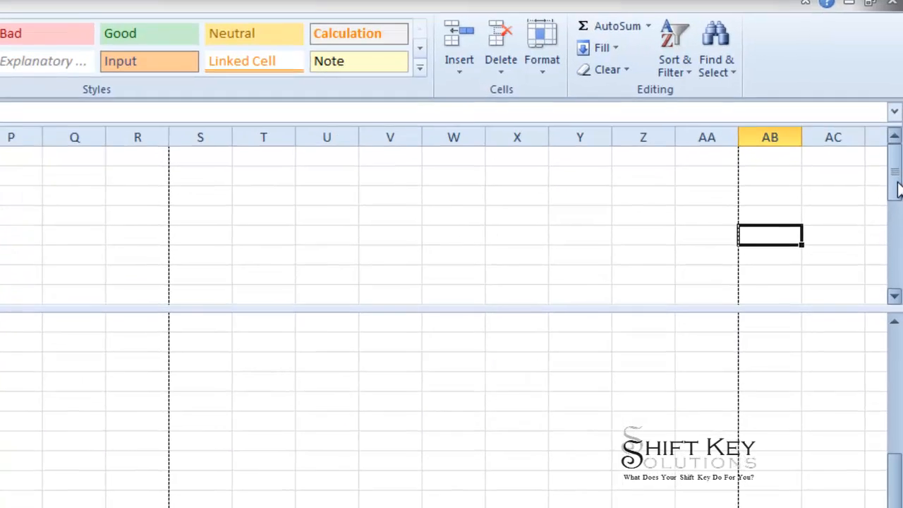
left_click_drag(896, 155, 897, 65)
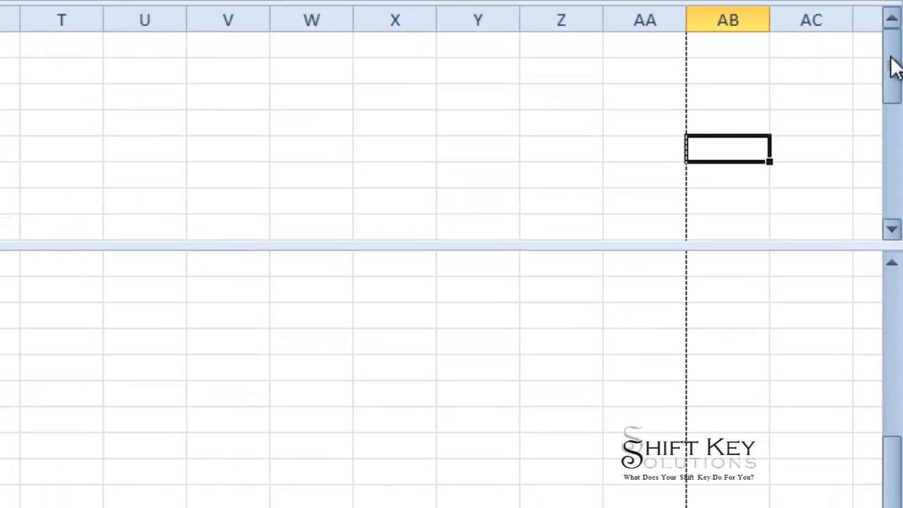
Select a cell in column AB of the lower pane and scroll that pane independently towards the first rows
left_click(730, 442)
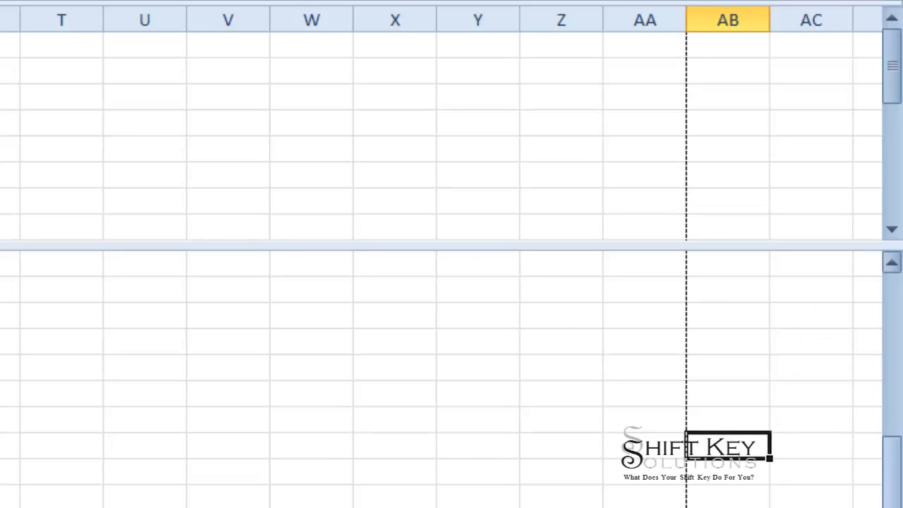
left_click(889, 419)
mouse_move(881, 434)
left_mouse_down()
mouse_move(883, 451)
mouse_move(881, 367)
mouse_move(887, 417)
left_mouse_up()
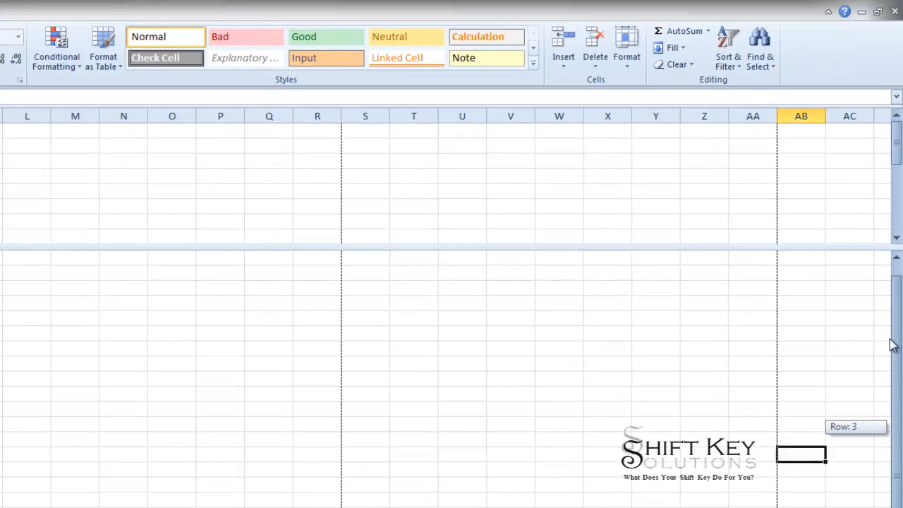
Scroll the lower pane down on its own, and remove the horizontal split by moving its divider off the worksheet
left_click_drag(890, 345, 897, 395)
scroll(451, 374, "down", 2)
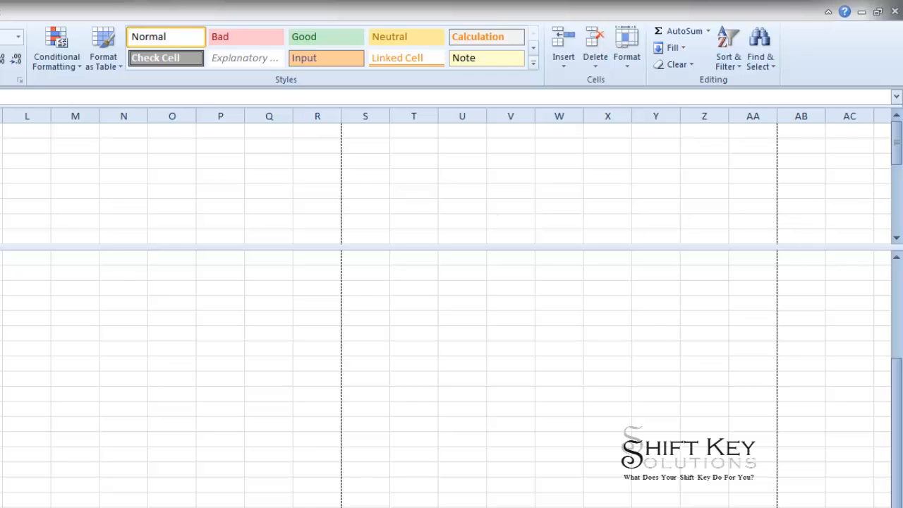
left_click_drag(451, 247, 452, 113)
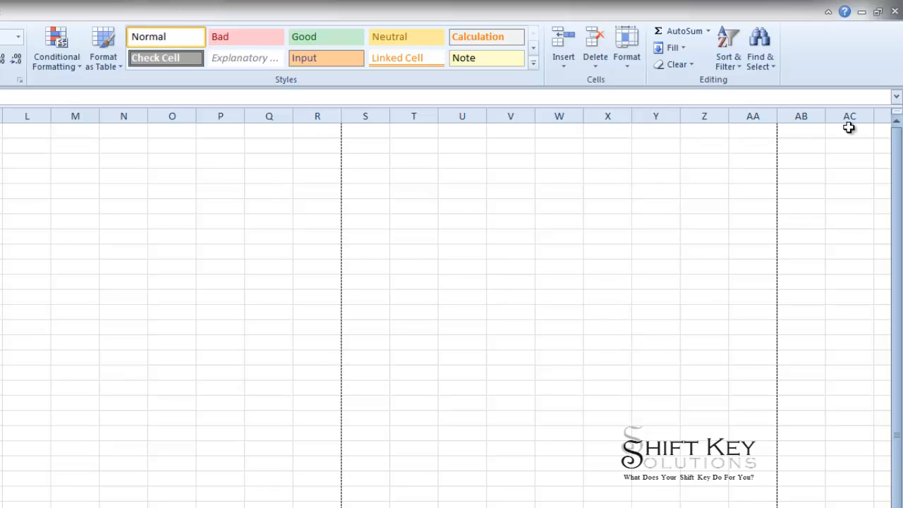
Split the worksheet into upper and lower panes again, and turn the split off with the Split command
left_click_drag(892, 113, 2, 274)
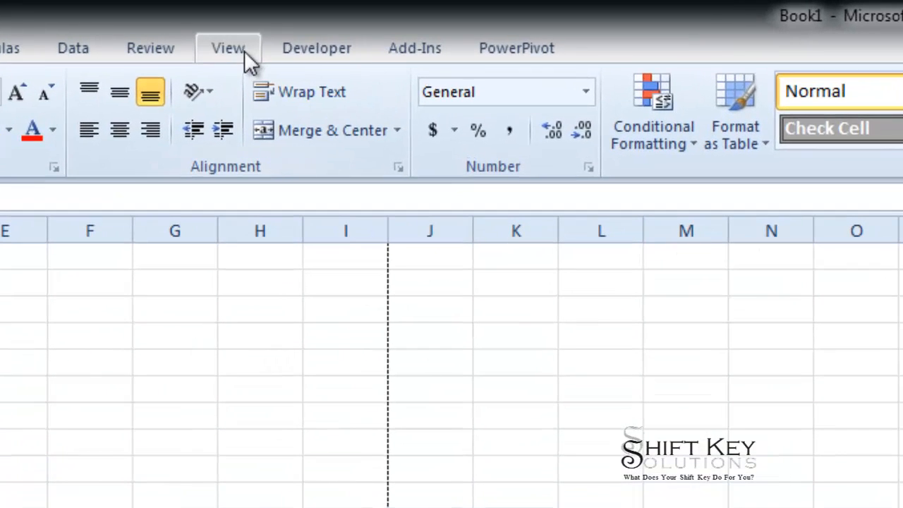
left_click(367, 29)
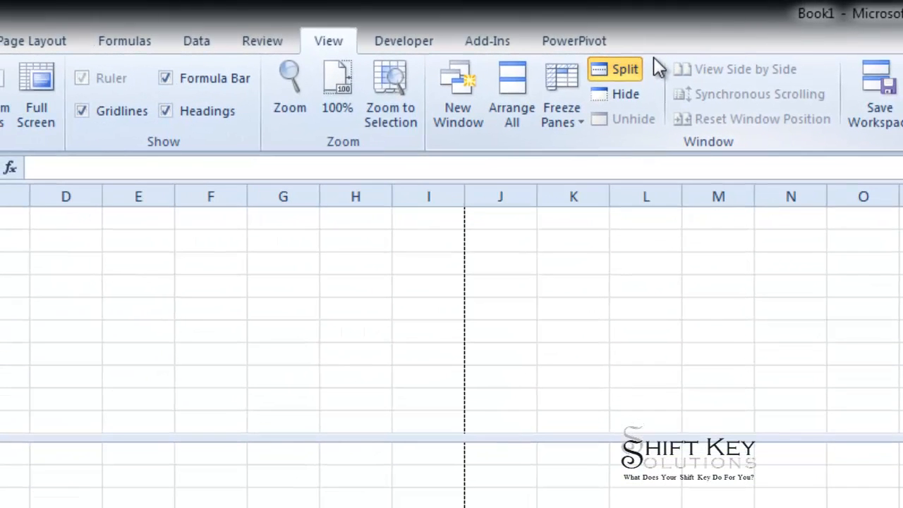
left_click(630, 69)
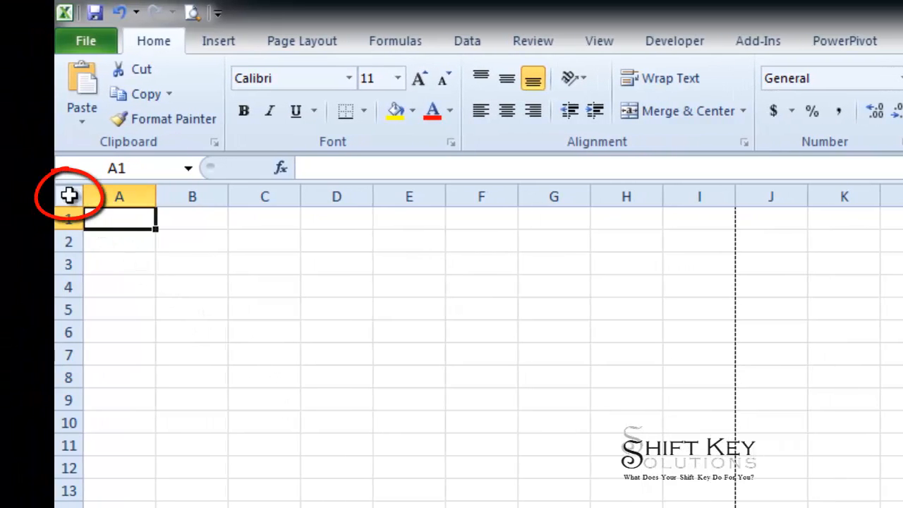
Select all cells of the worksheet at once, and clear that selection by selecting cell A1
left_click(71, 196)
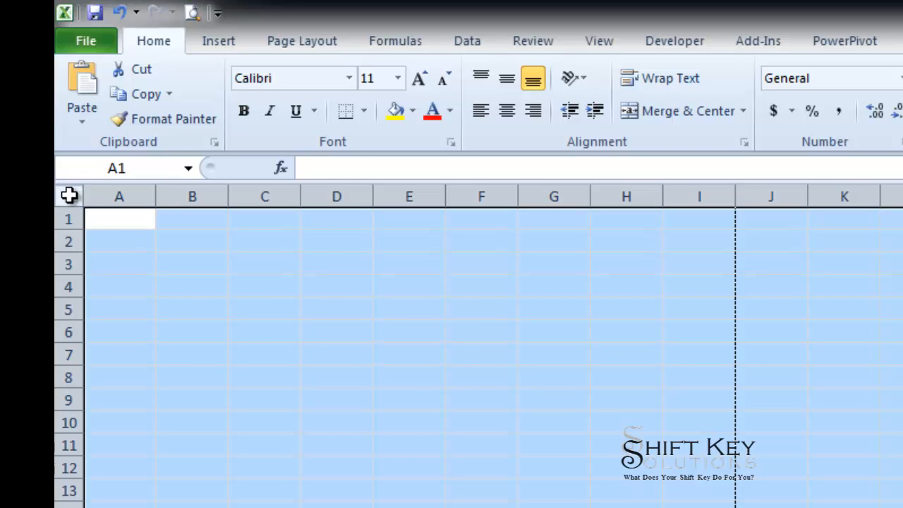
left_click(125, 222)
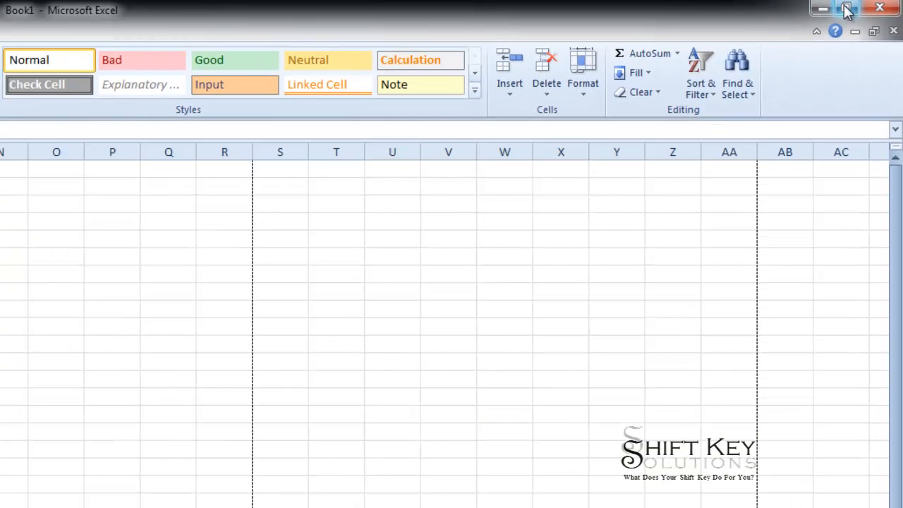
Restore the Excel application window to its smaller size, and maximize it again
left_click(846, 8)
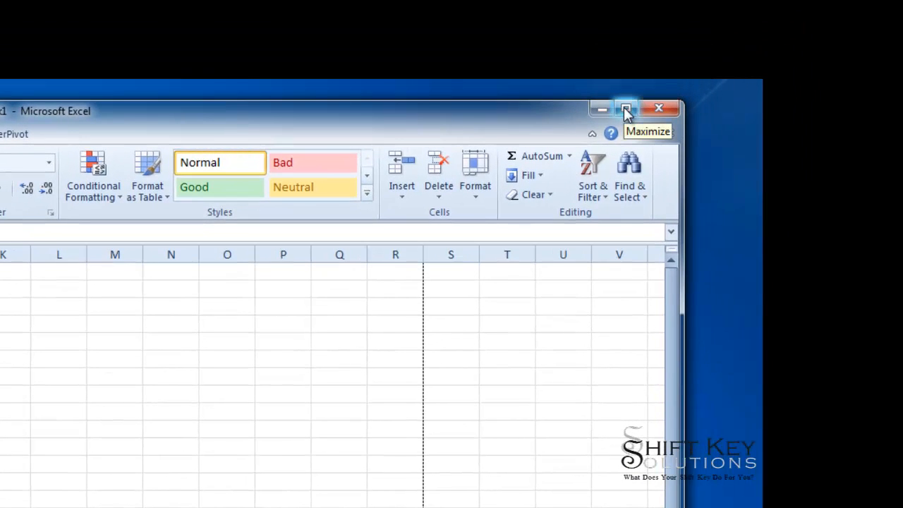
left_click(625, 108)
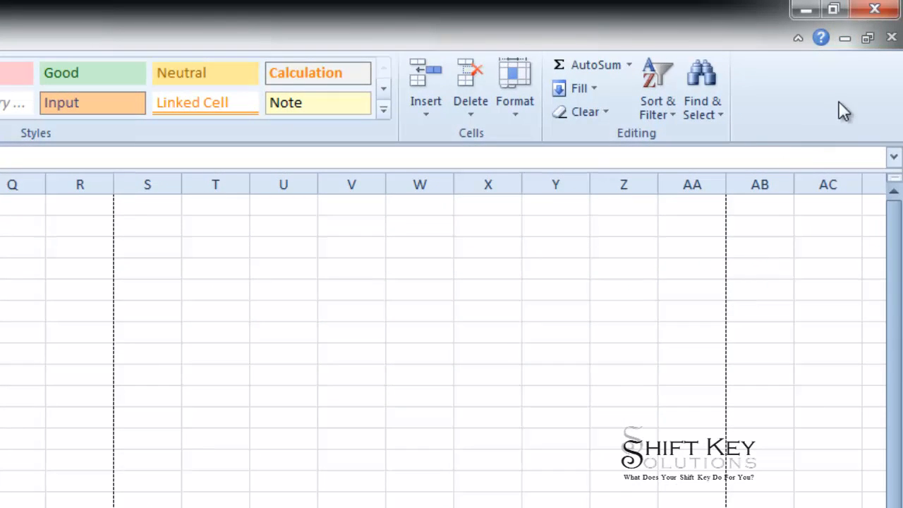
Restore the Book1 workbook window inside Excel, move it around the application area, and maximize it again
left_click(867, 39)
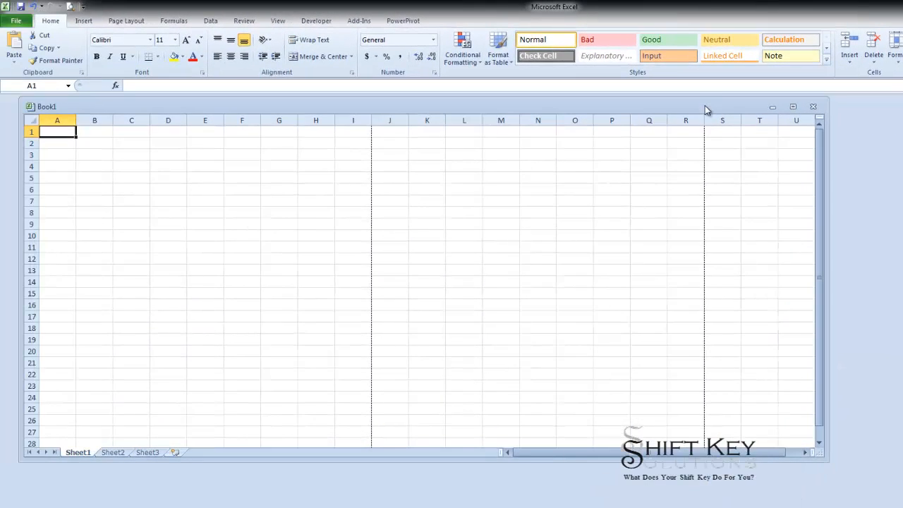
left_click_drag(704, 109, 873, 137)
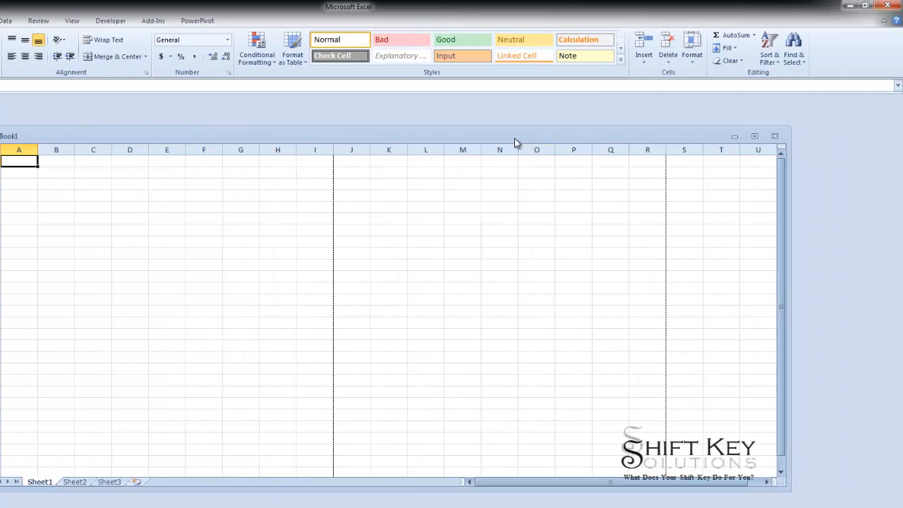
left_click_drag(514, 137, 588, 138)
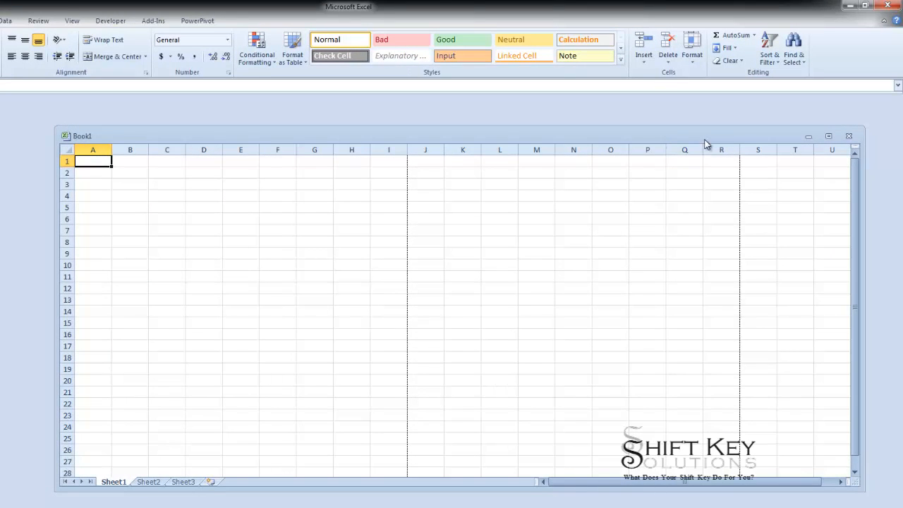
left_click(828, 138)
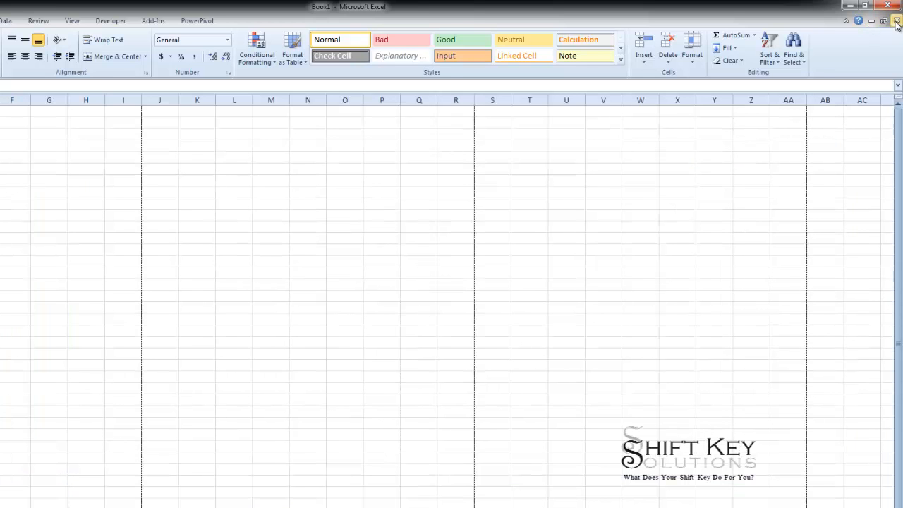
Close the Book1 workbook while keeping the Excel application open
key("ctrl+F9")
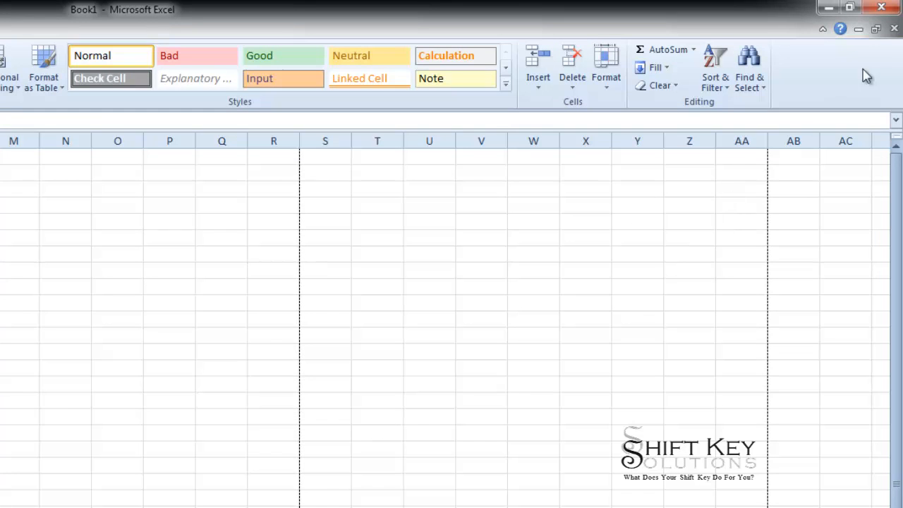
left_click(895, 30)
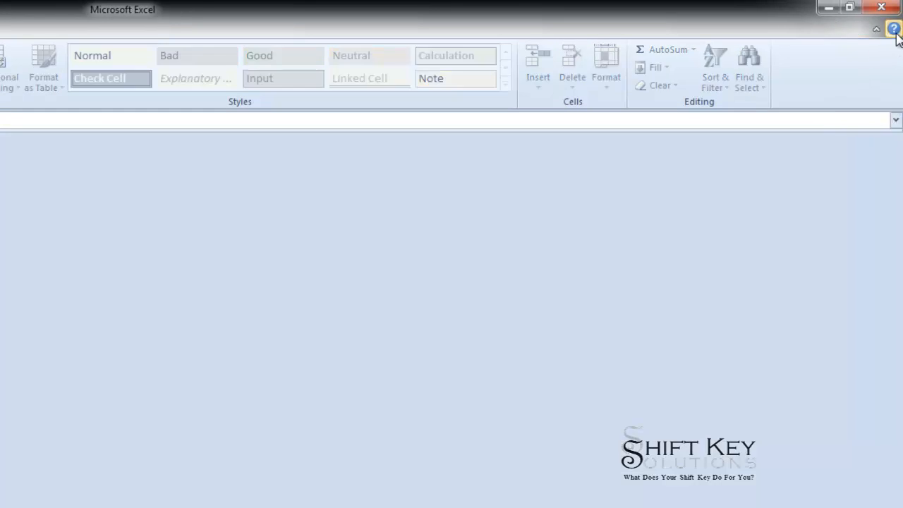